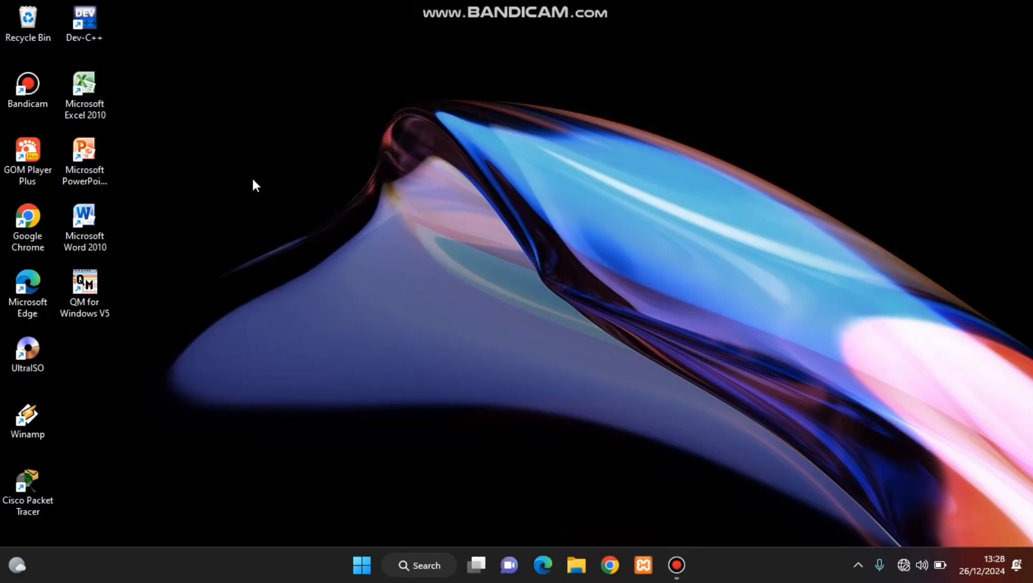
Open QM for Windows, dismiss the quick start instructions and start a new Transportation data set.
double_click(93, 282)
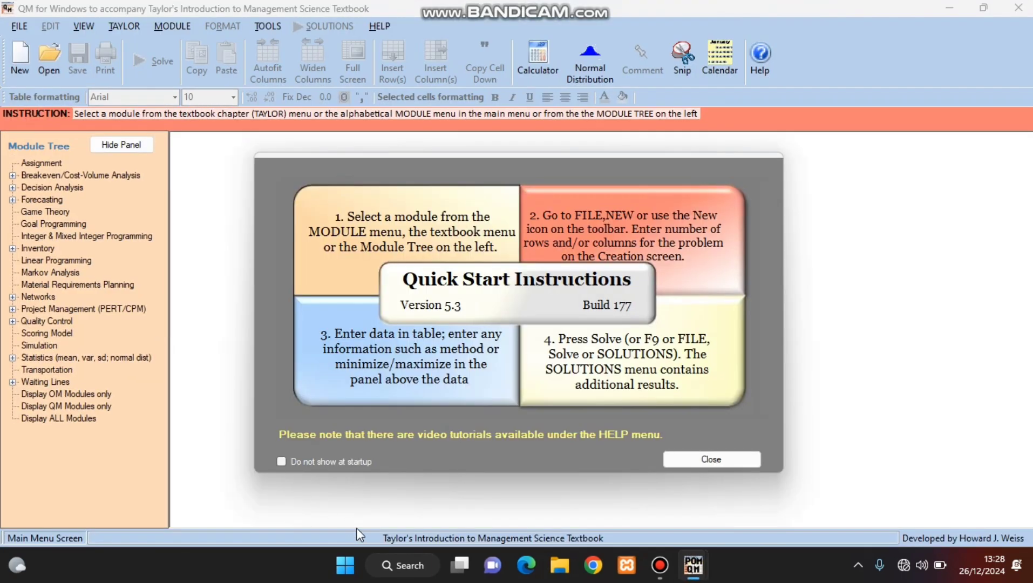
click(712, 460)
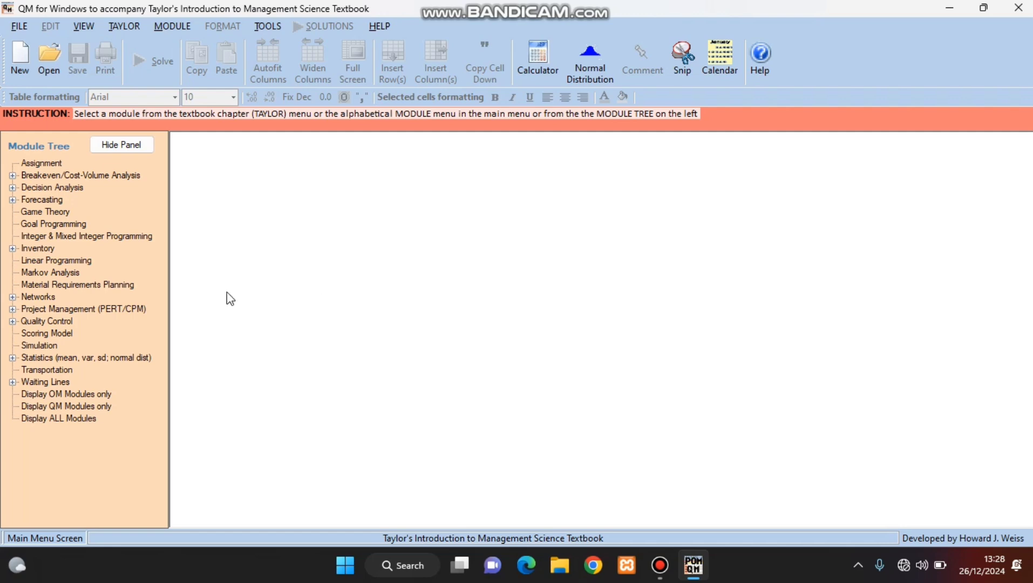
click(61, 370)
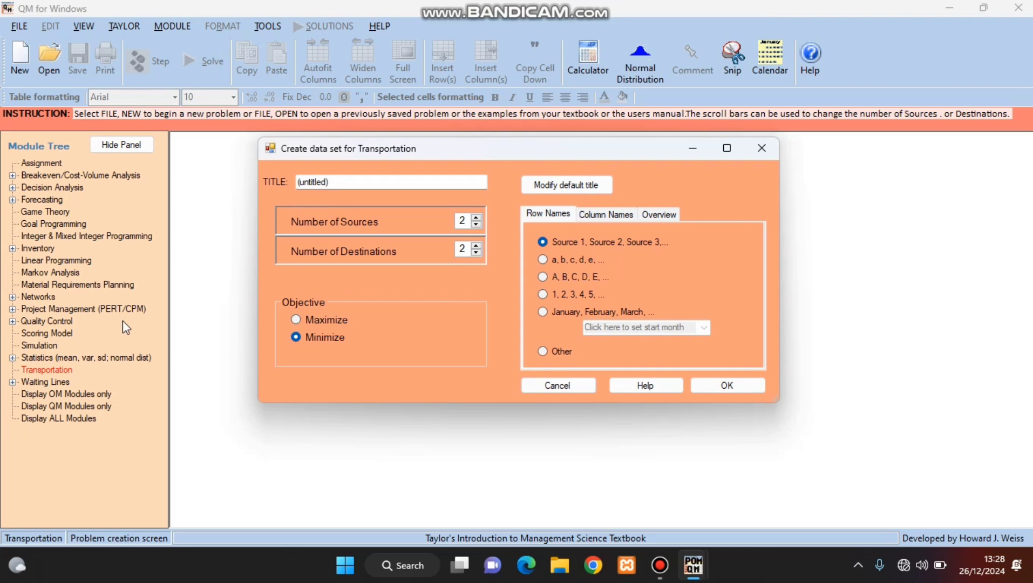
Replace the data set's default title with "perusahaan honda".
click(366, 183)
key(BackSpace)
key(BackSpace)
key(BackSpace)
key(BackSpace)
key(BackSpace)
key(BackSpace)
key(BackSpace)
key(BackSpace)
key(BackSpace)
key(BackSpace)
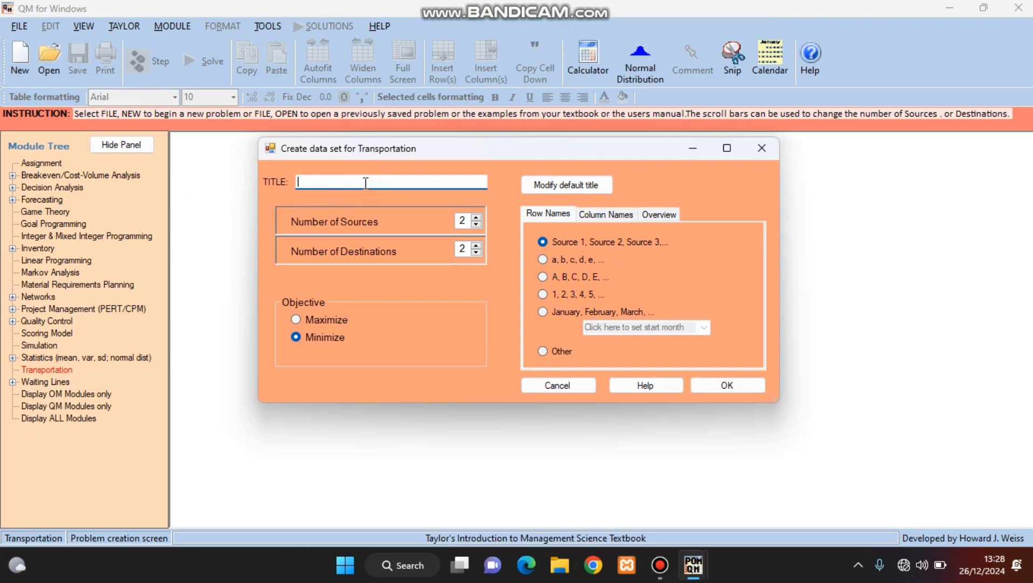
text(perusahaan honda)
Set the number of sources to 3 and destinations to 3, and create the minimization data table.
click(476, 218)
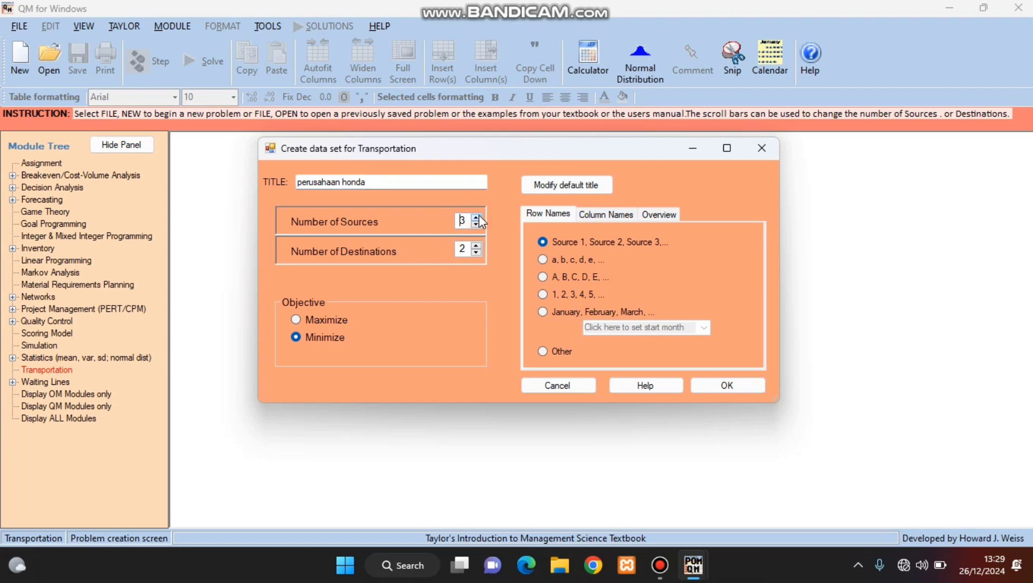
click(476, 245)
click(719, 390)
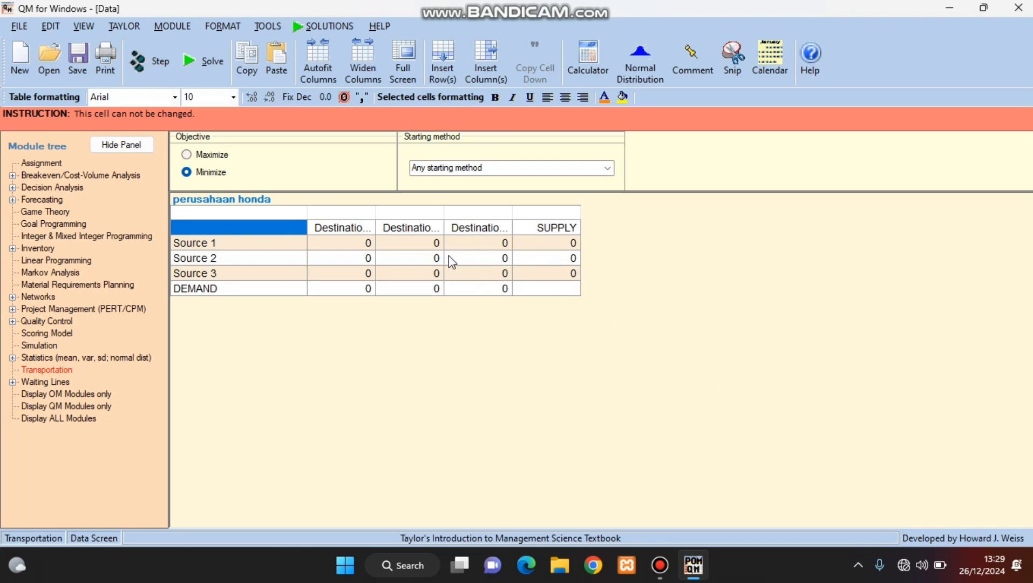
click(406, 233)
click(528, 225)
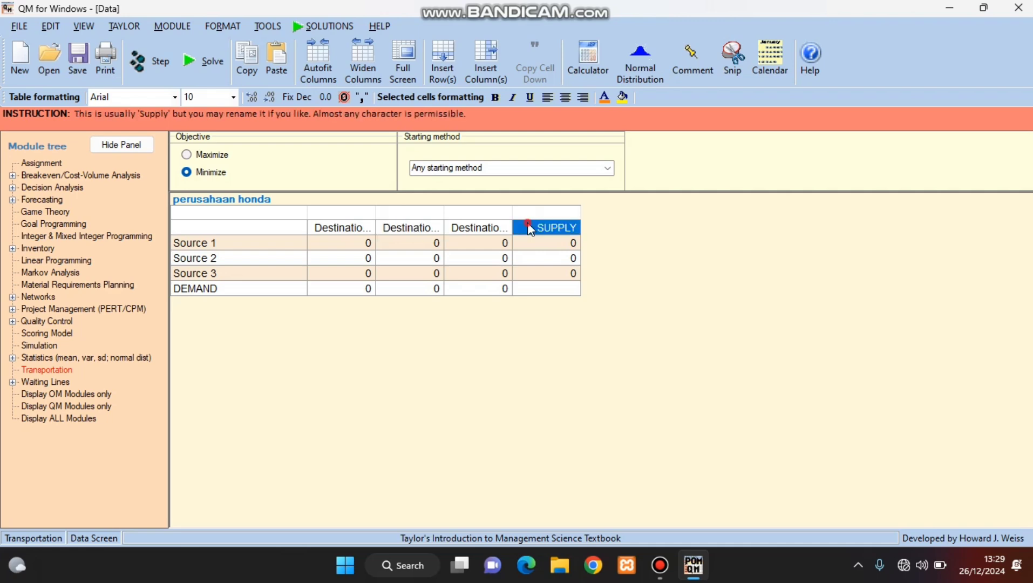
click(280, 247)
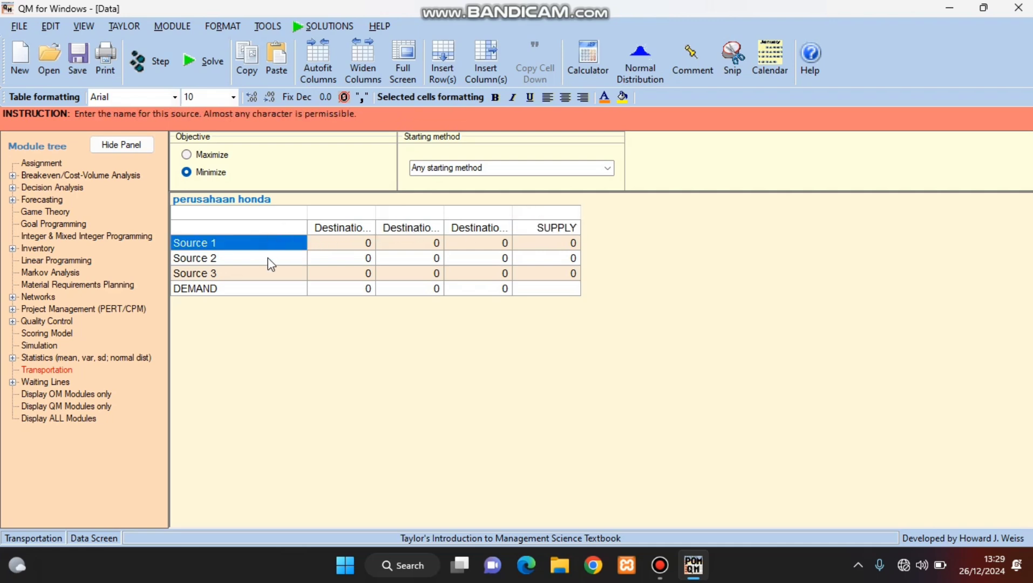
click(271, 262)
click(274, 276)
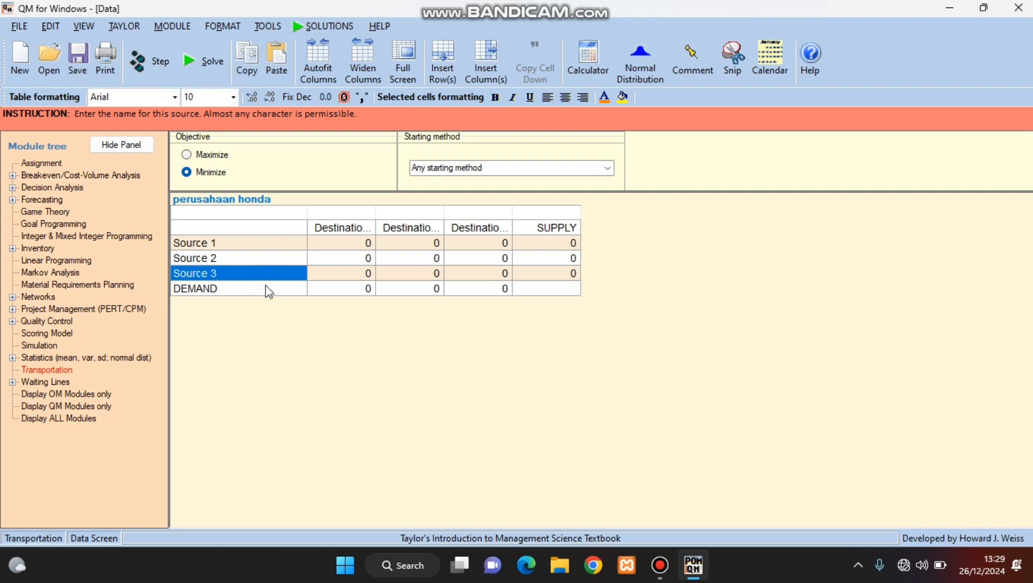
click(267, 291)
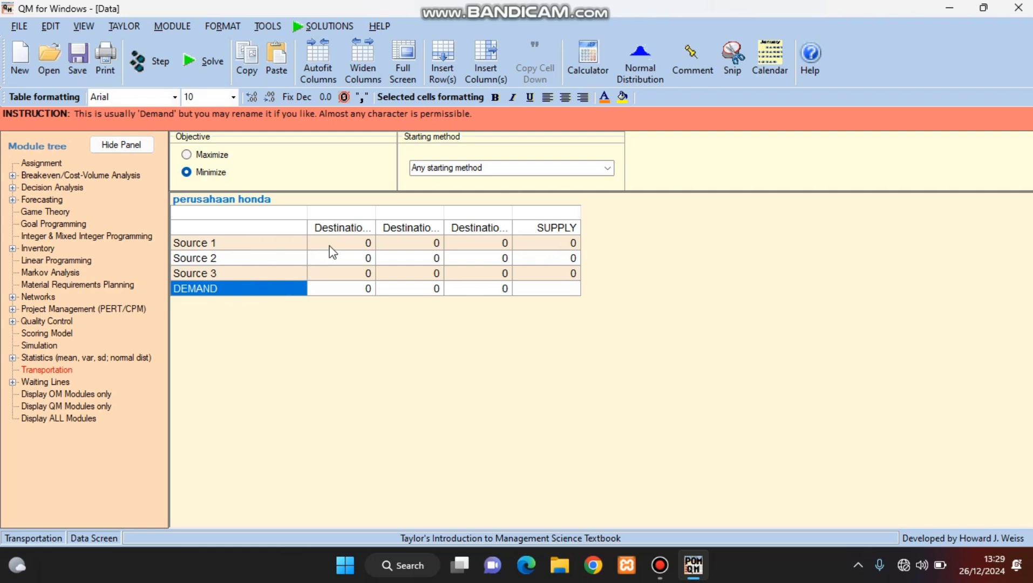
Rename the three destination columns as toko 1, toko 2 and toko 3.
click(349, 224)
click(348, 223)
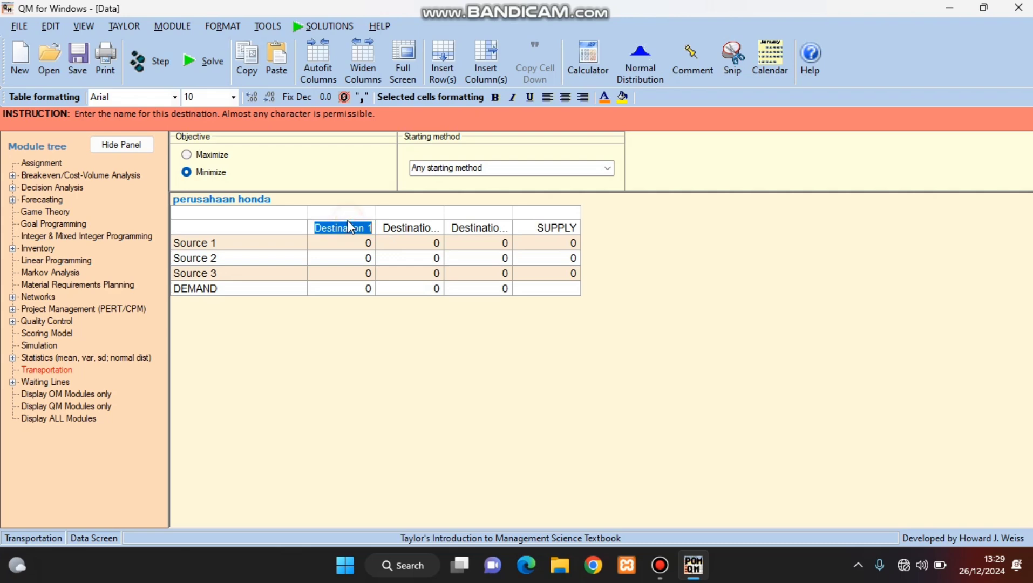
key(BackSpace)
text(toko 1)
click(397, 232)
click(394, 231)
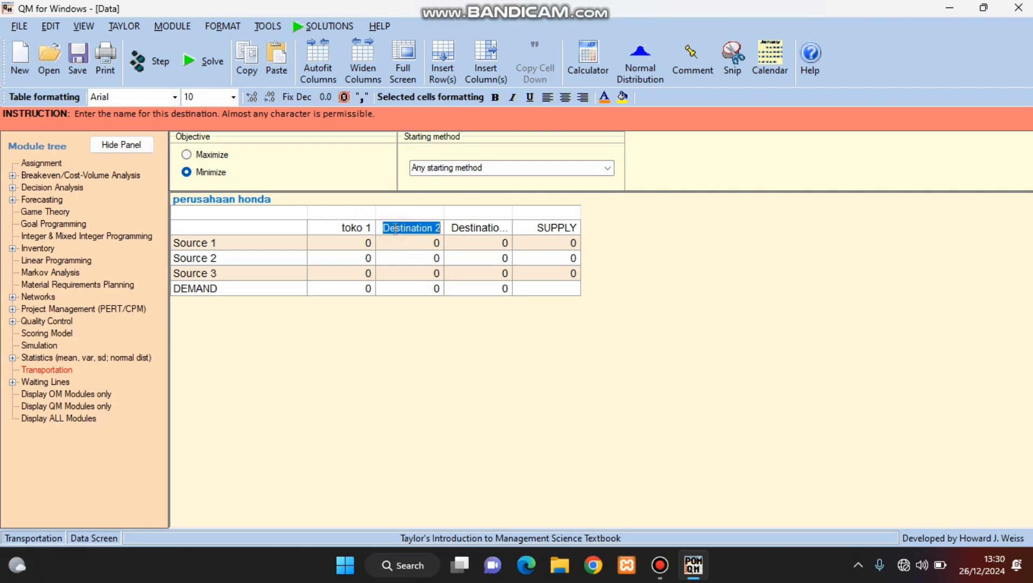
key(BackSpace)
text(toko 2)
click(466, 227)
click(467, 227)
key(BackSpace)
text(toko 3)
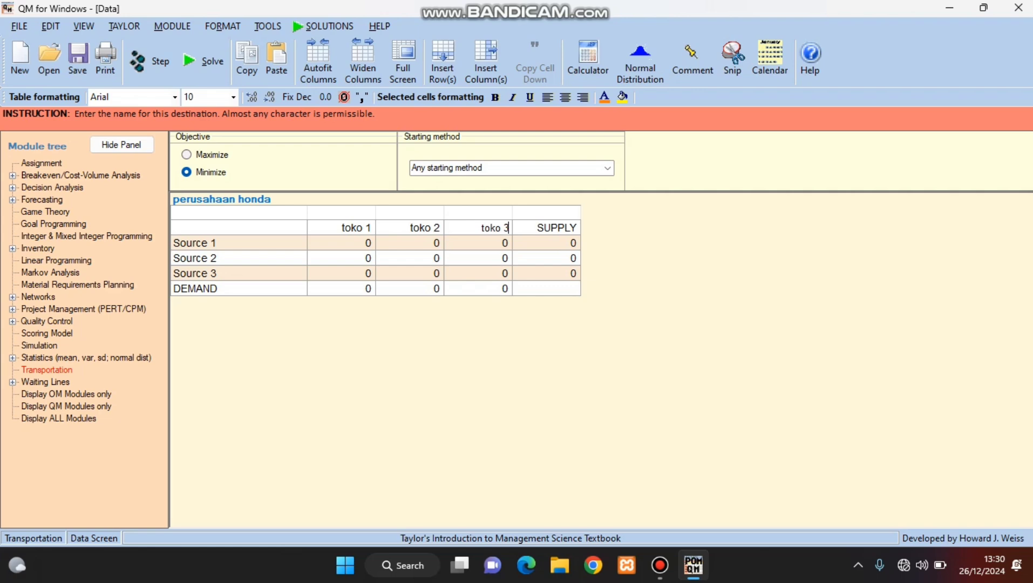
Rename the three source rows as gudang A, gudang B and gudang C.
click(273, 249)
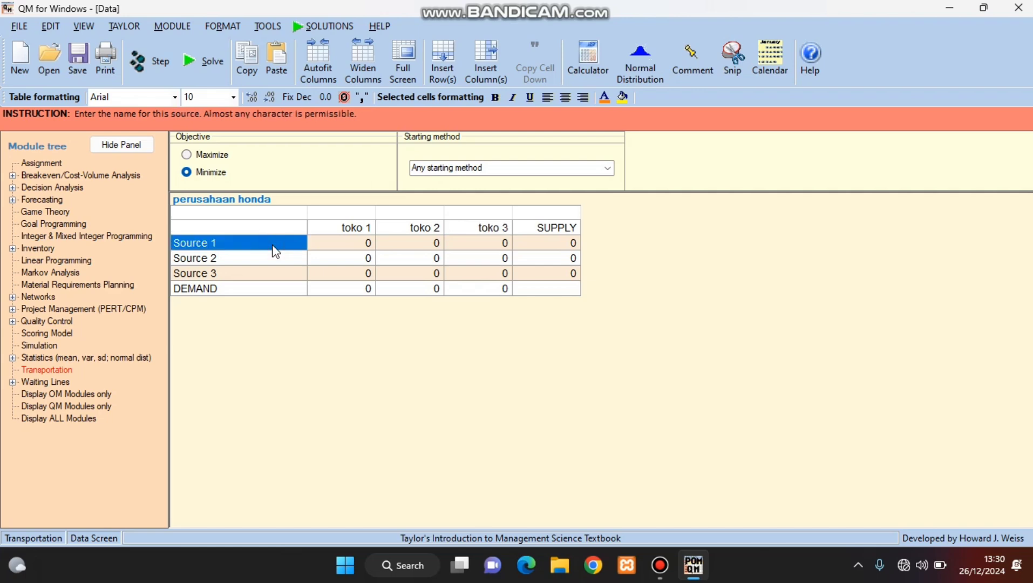
text(gu)
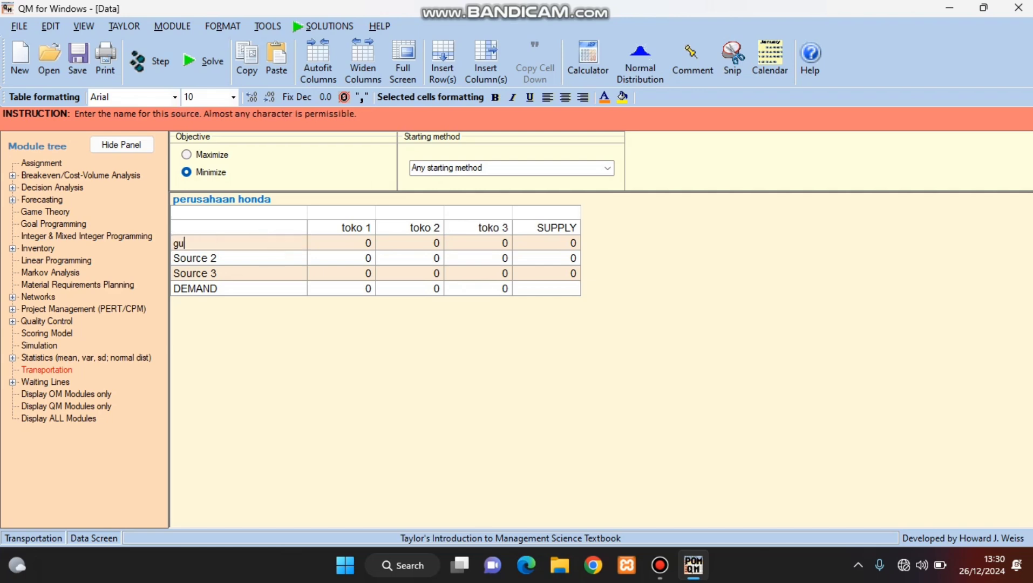
text(dang A)
click(282, 258)
click(282, 258)
key(BackSpace)
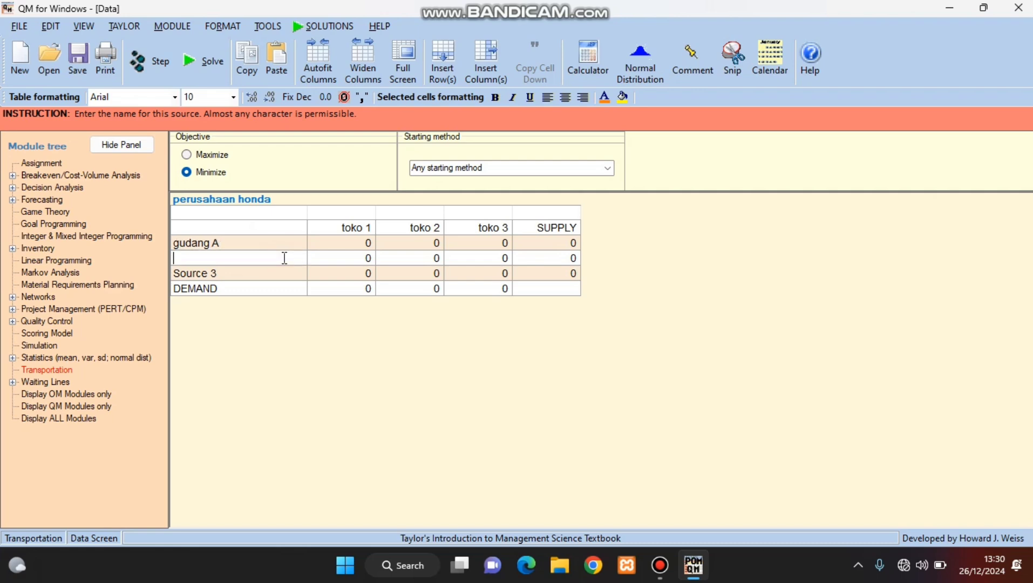
text(gudang B)
click(292, 276)
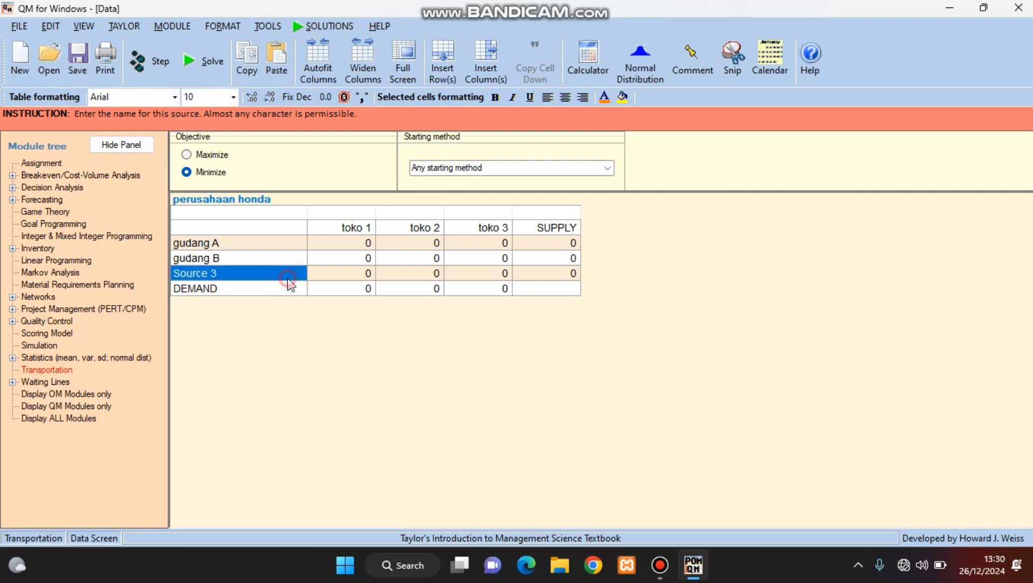
click(289, 278)
key(BackSpace)
text(g)
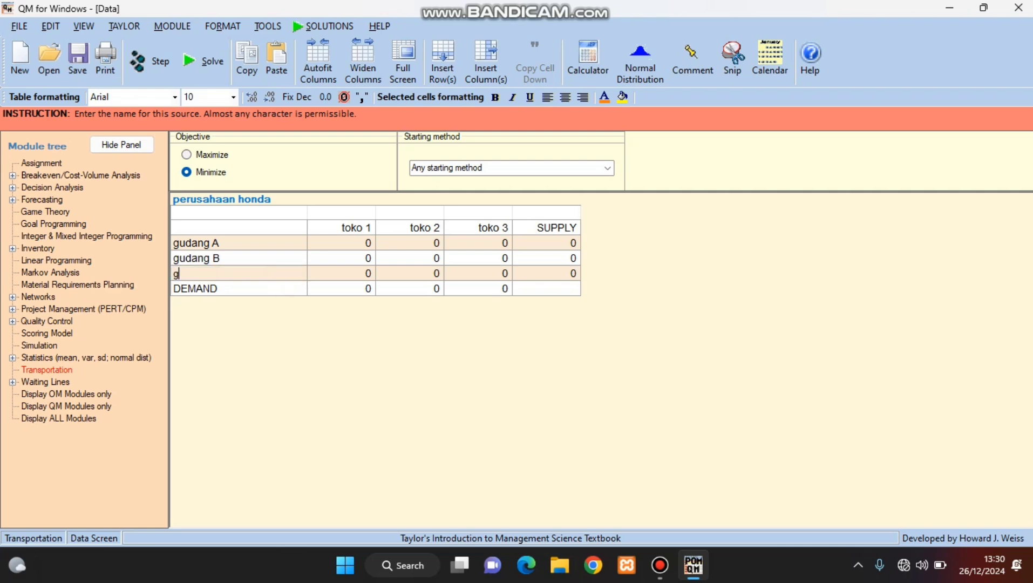
text(udang C)
Enter gudang A's shipping costs as 4 for toko 1, 6 for toko 2 and 8 for toko 3.
click(364, 243)
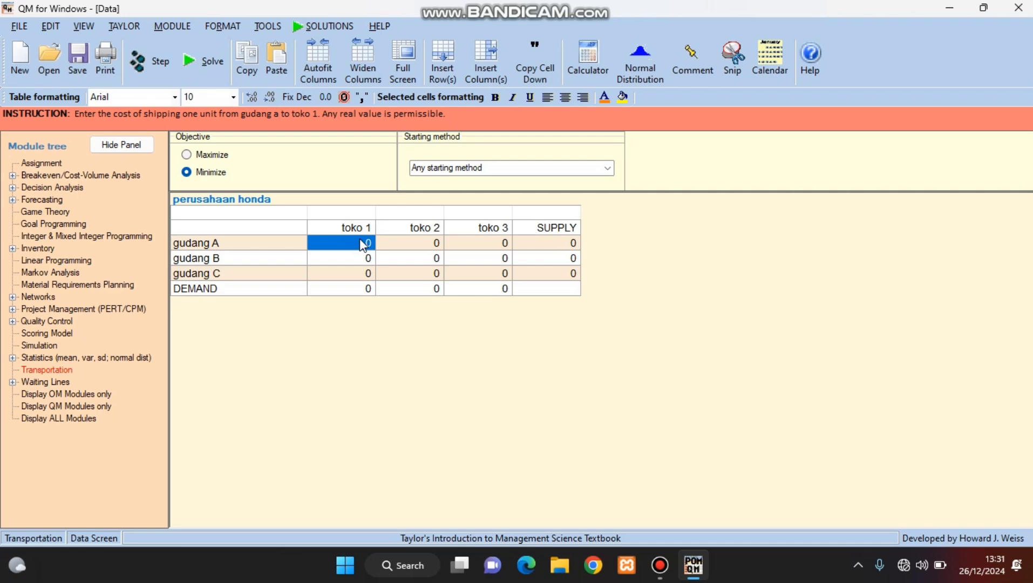
text(4)
click(409, 246)
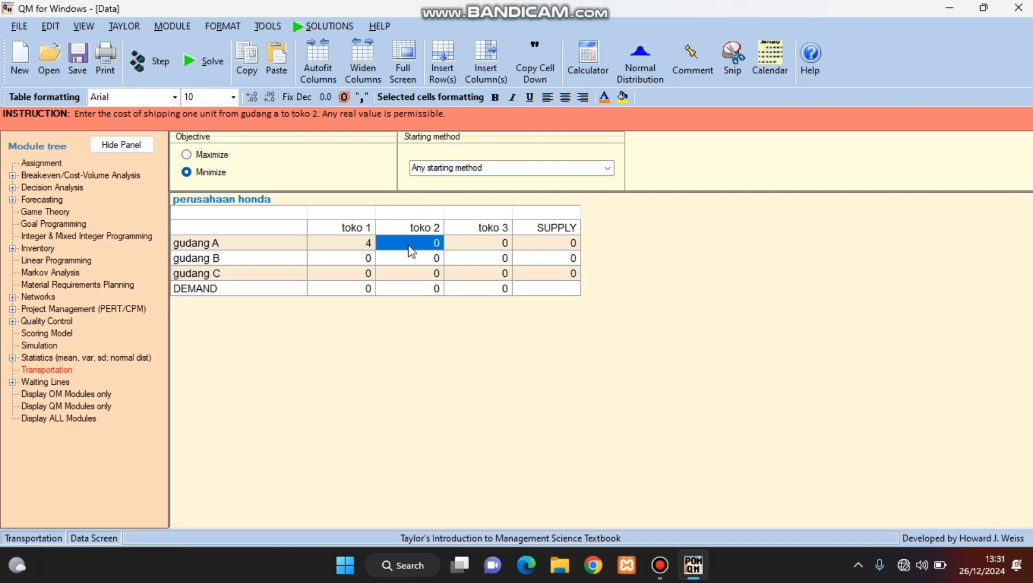
click(473, 247)
text(8)
Enter gudang B's shipping costs as 5 for toko 1, 7 for toko 2 and 3 for toko 3.
click(359, 259)
text(5)
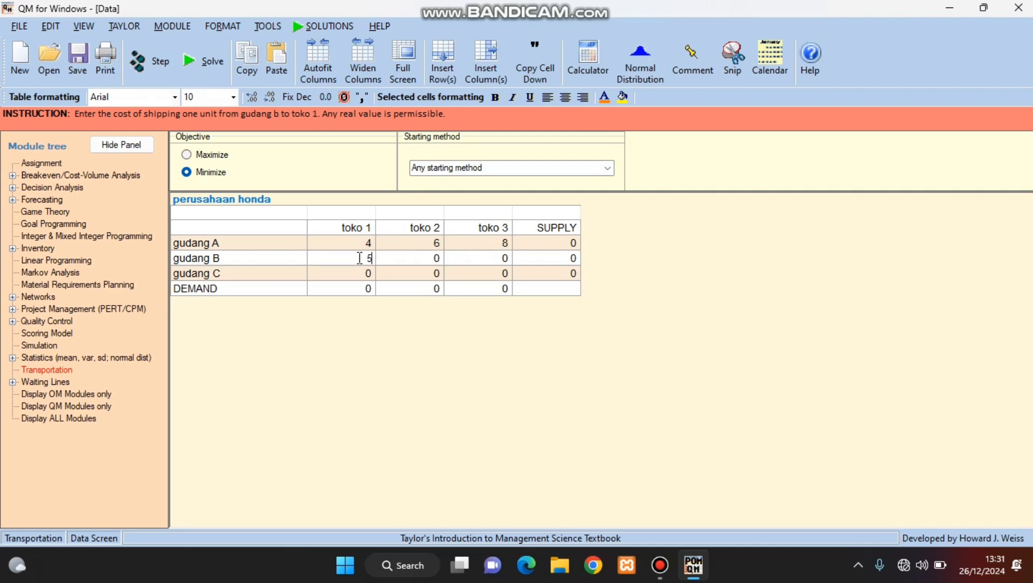
click(403, 257)
text(7)
click(496, 261)
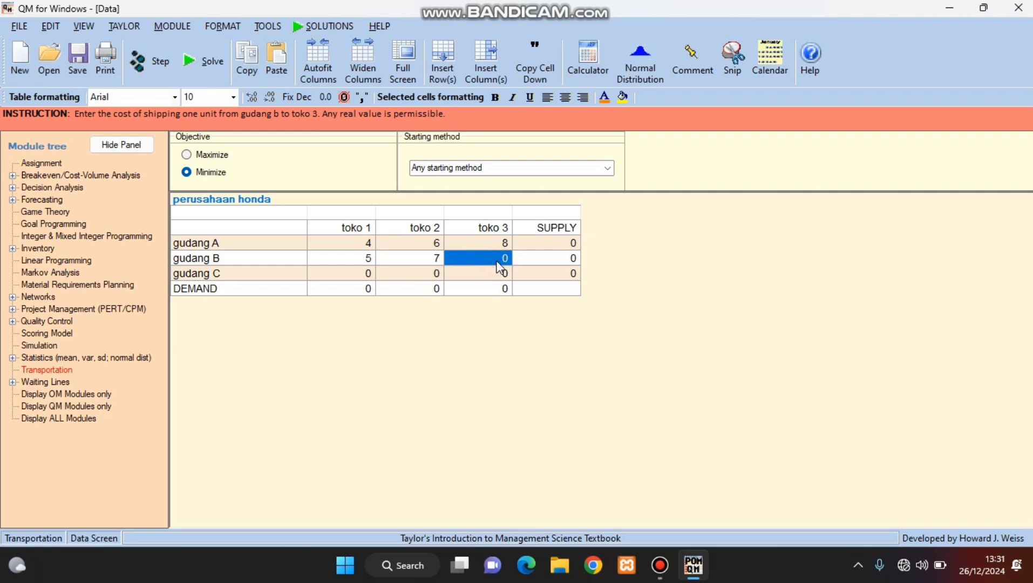
text(3)
Enter gudang C's shipping costs as 9 for toko 1, 4 for toko 2 and 5 for toko 3.
click(369, 276)
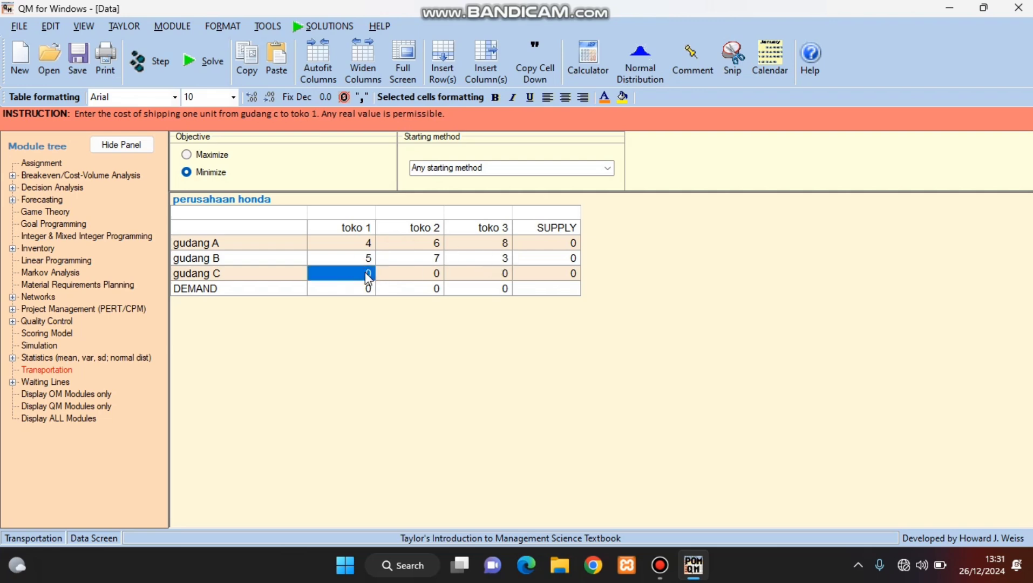
text(9)
click(397, 272)
text(4)
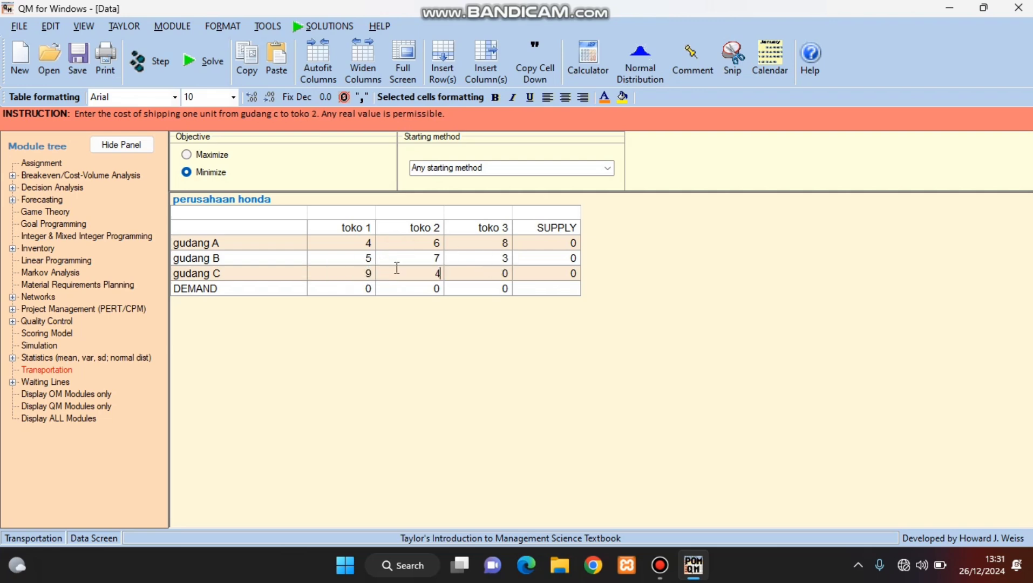
click(479, 264)
click(488, 273)
text(5)
Set the demand to 60 for toko 1, 80 for toko 2 and 40 for toko 3.
click(365, 291)
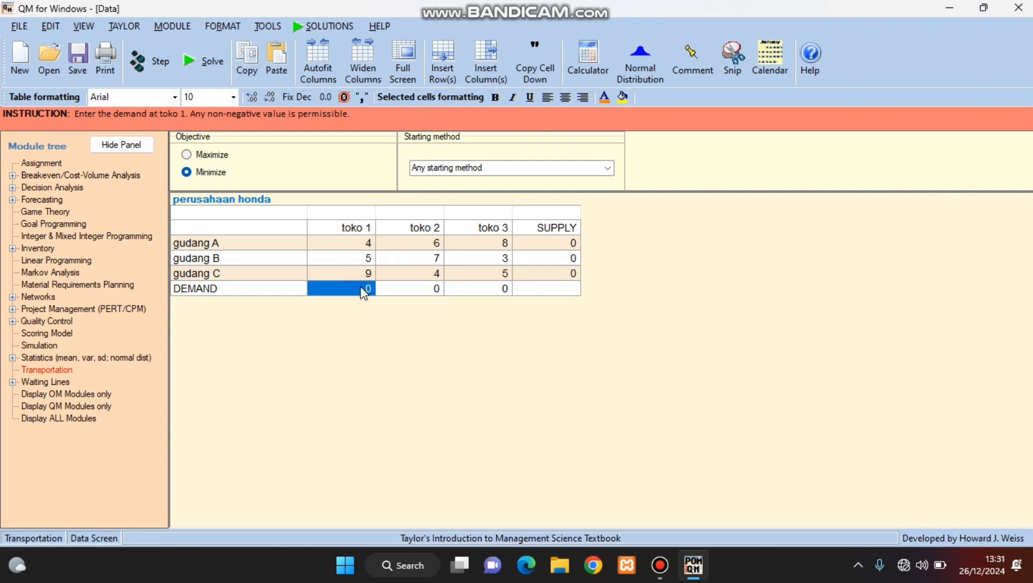
text(60)
click(408, 286)
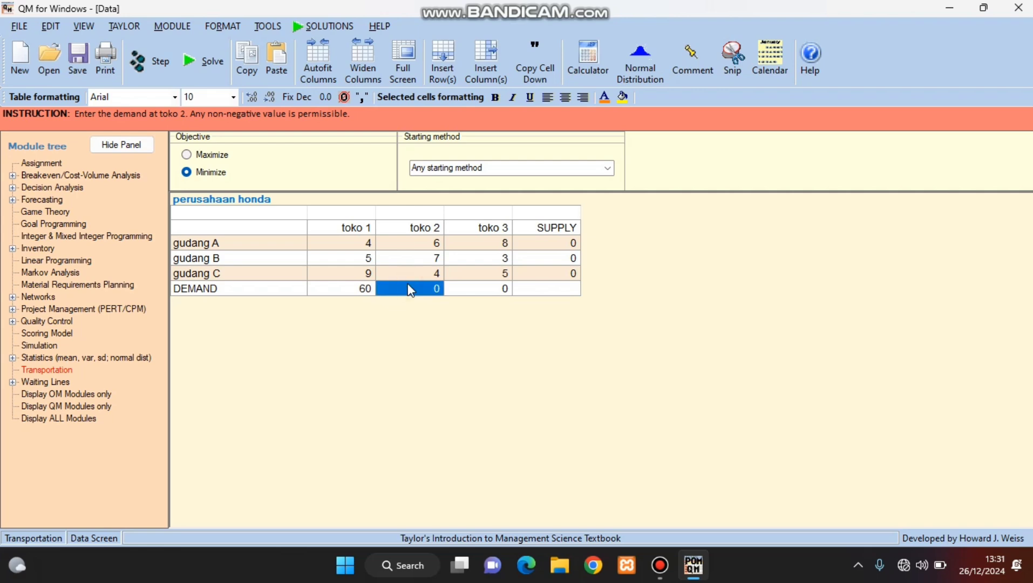
text(80)
click(470, 292)
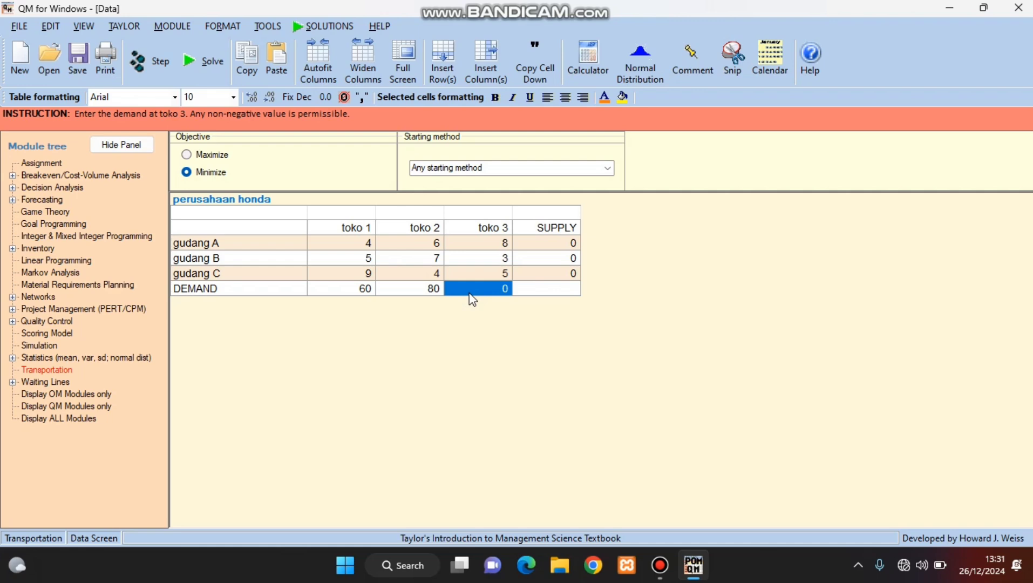
text(40)
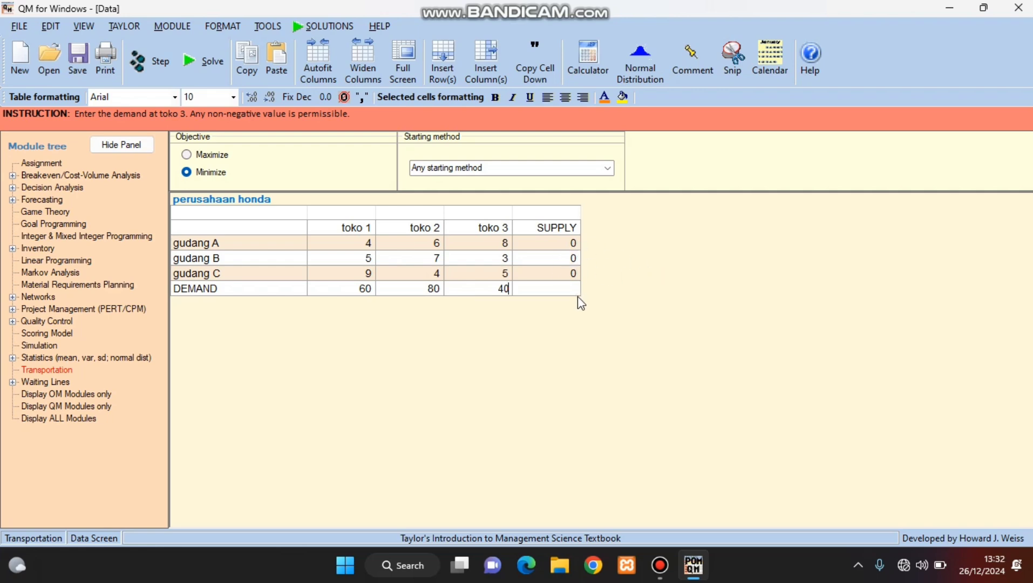
Set the supply to 70 for gudang A, 50 for gudang B and 60 for gudang C.
click(574, 244)
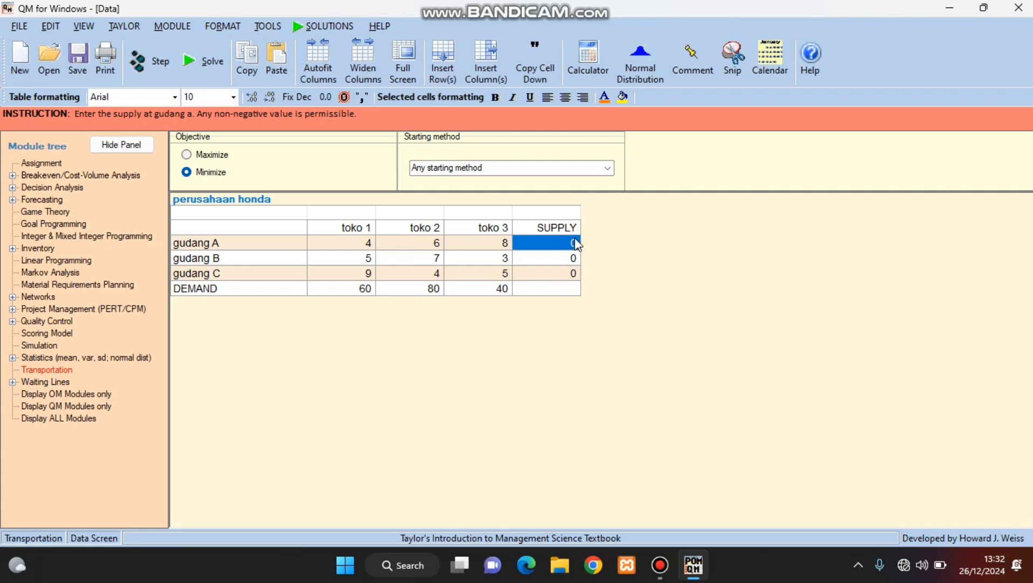
text(70)
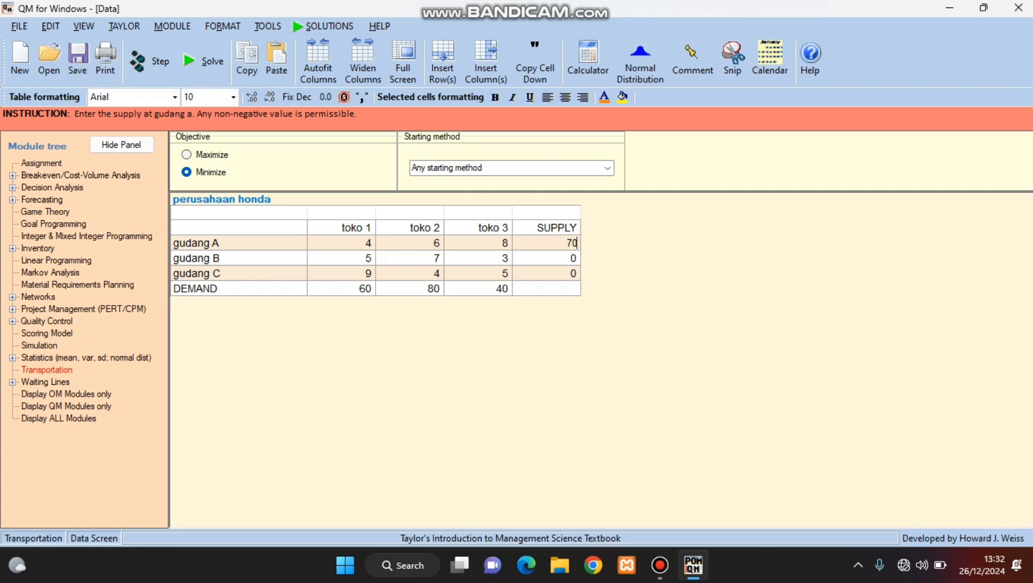
click(571, 264)
text(50)
click(561, 275)
text(60)
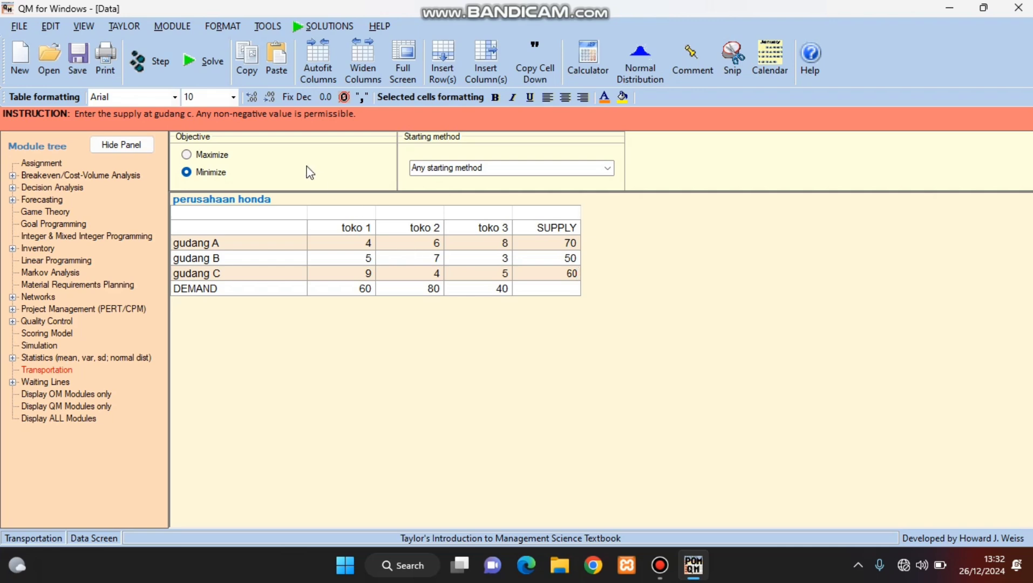
Solve the transportation problem and display the Transportation Results table.
click(222, 78)
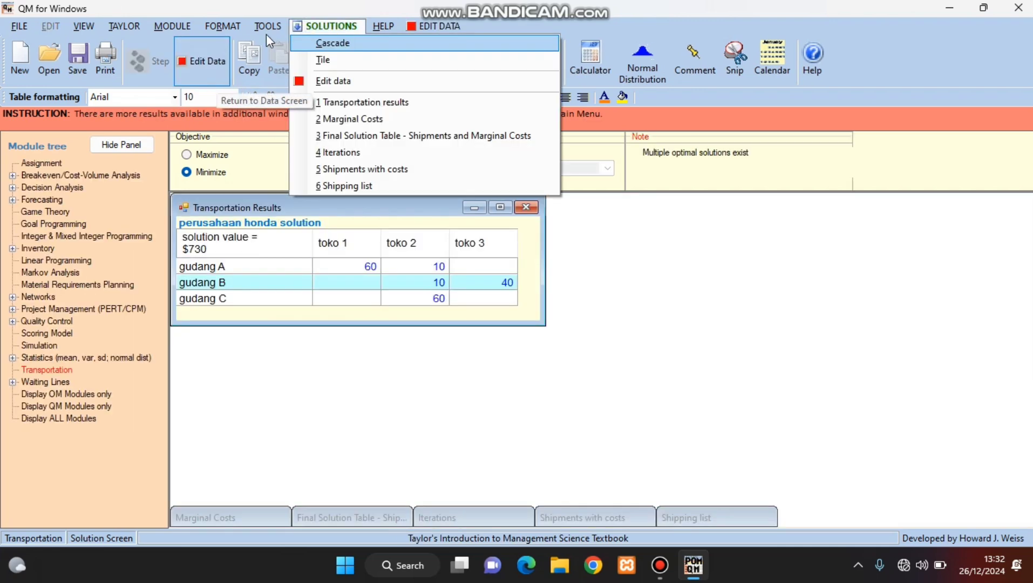
click(336, 25)
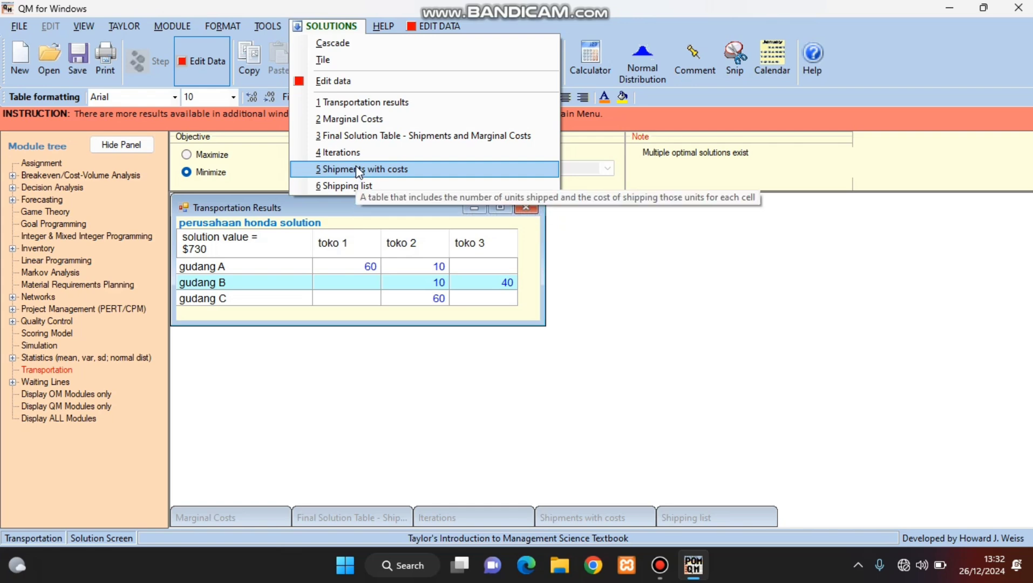
click(341, 108)
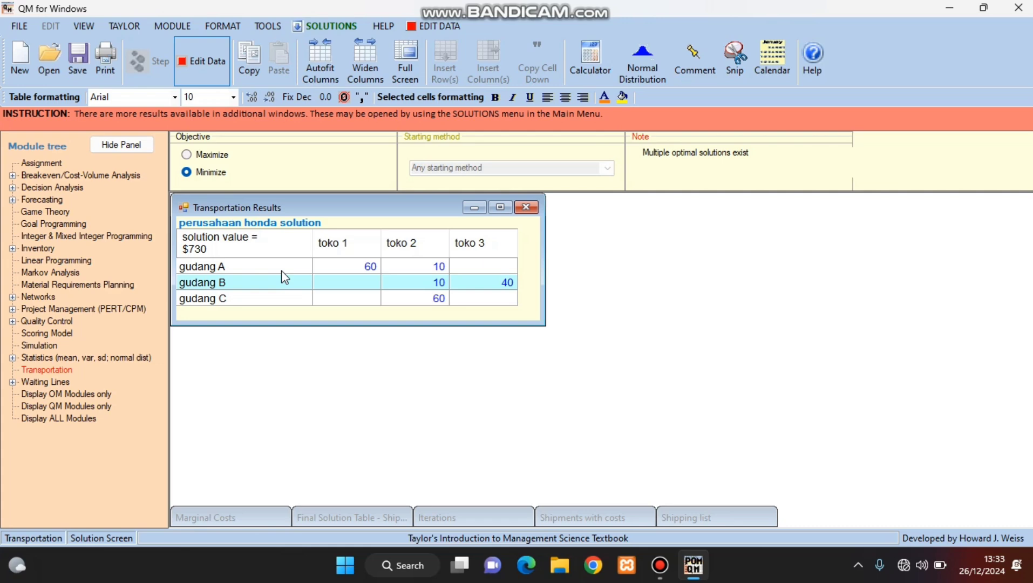
Display the Marginal Costs table and the Final Solution Table with shipments and marginal costs for perusahaan honda.
click(330, 26)
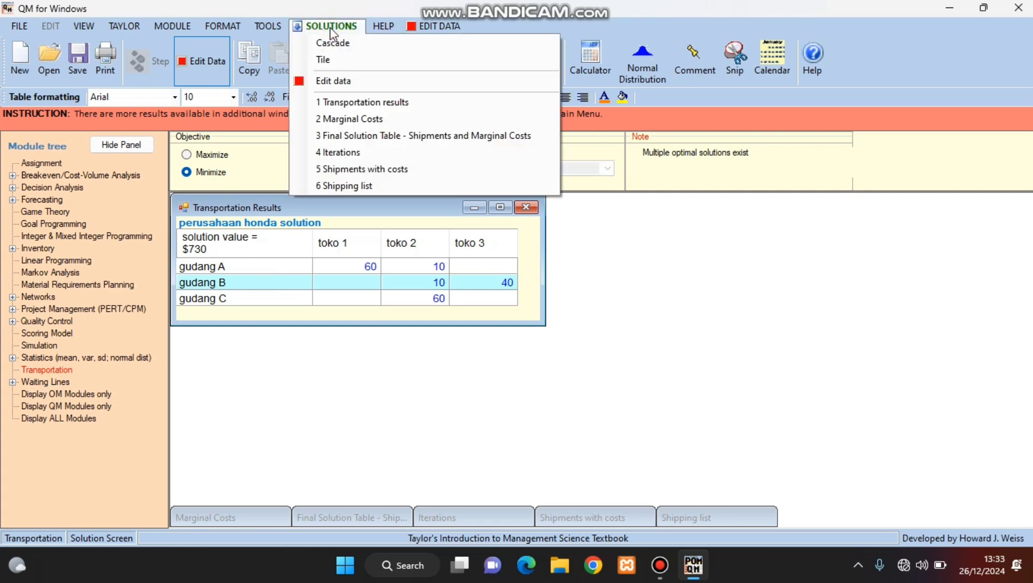
click(352, 120)
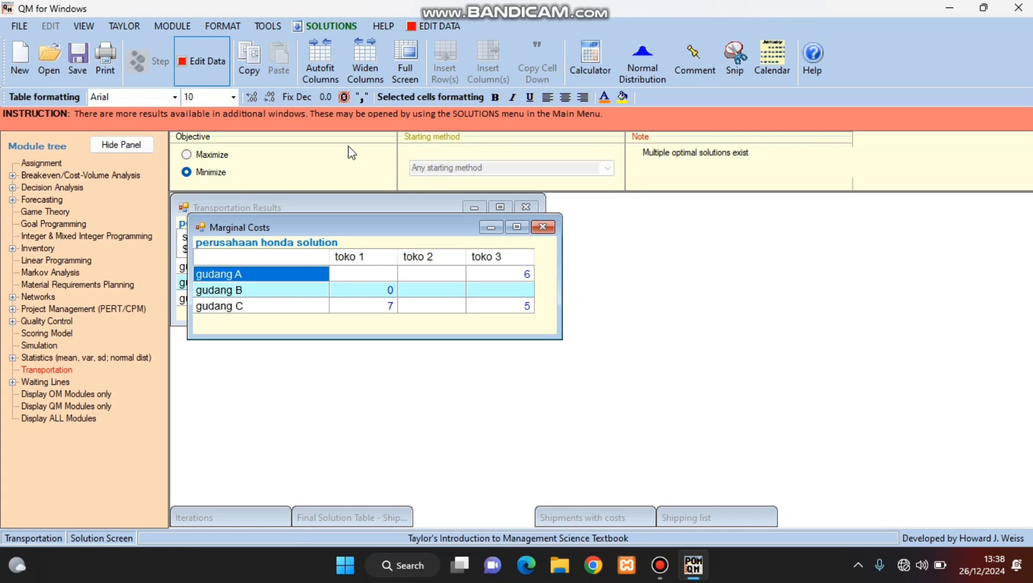
click(332, 26)
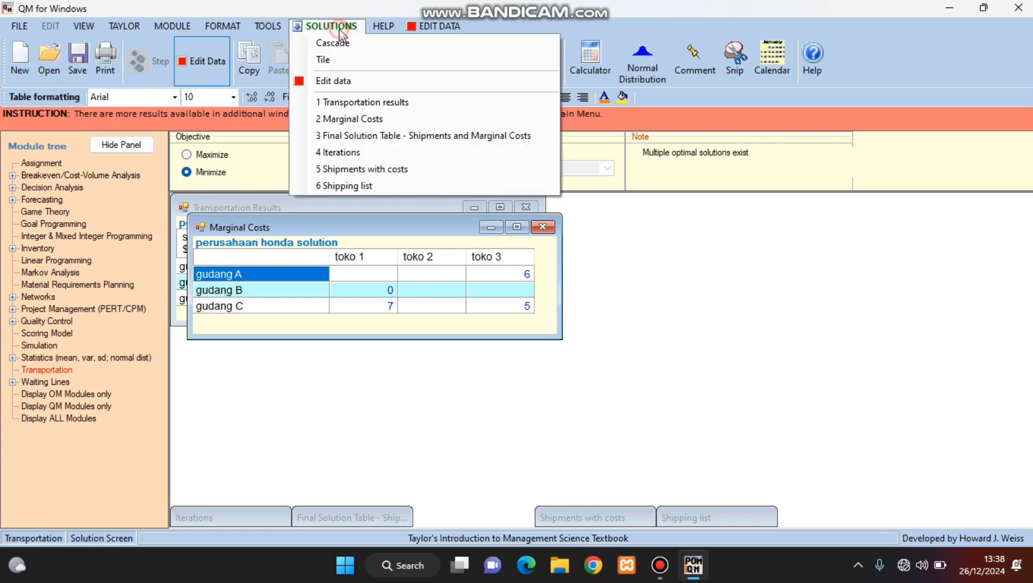
click(378, 137)
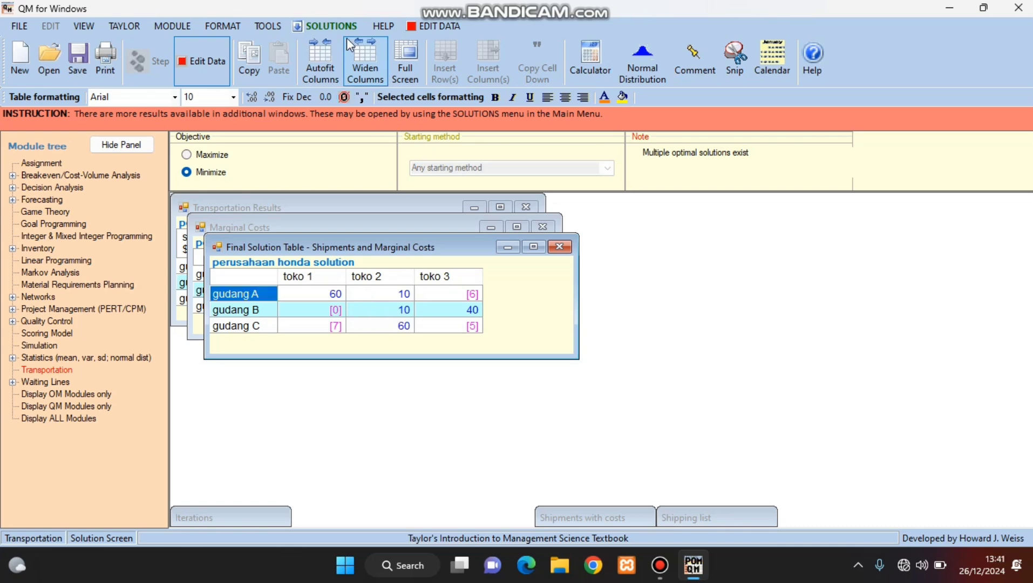
Display the Iterations table and the Shipments with costs table of the perusahaan honda solution.
click(327, 26)
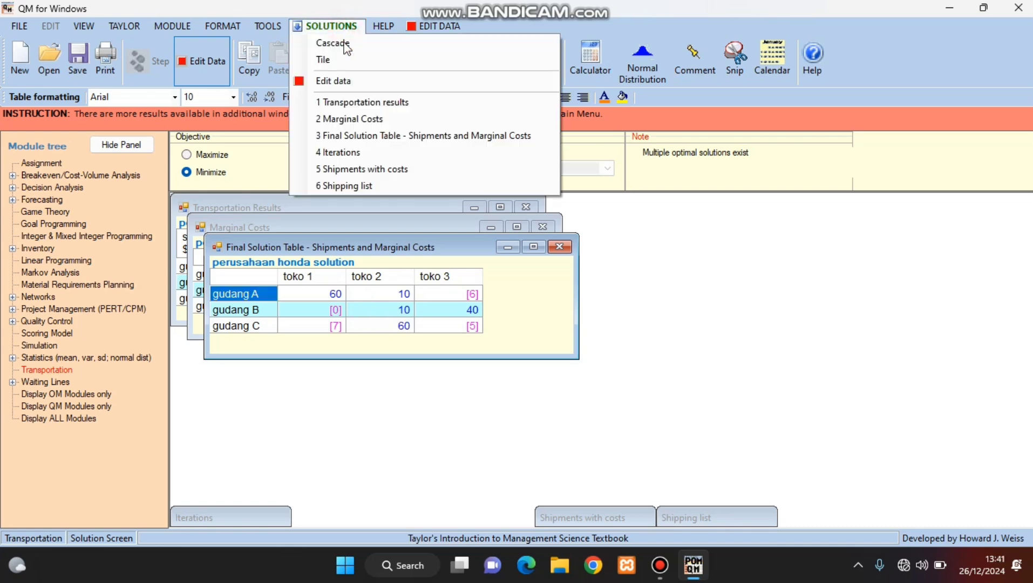
click(344, 157)
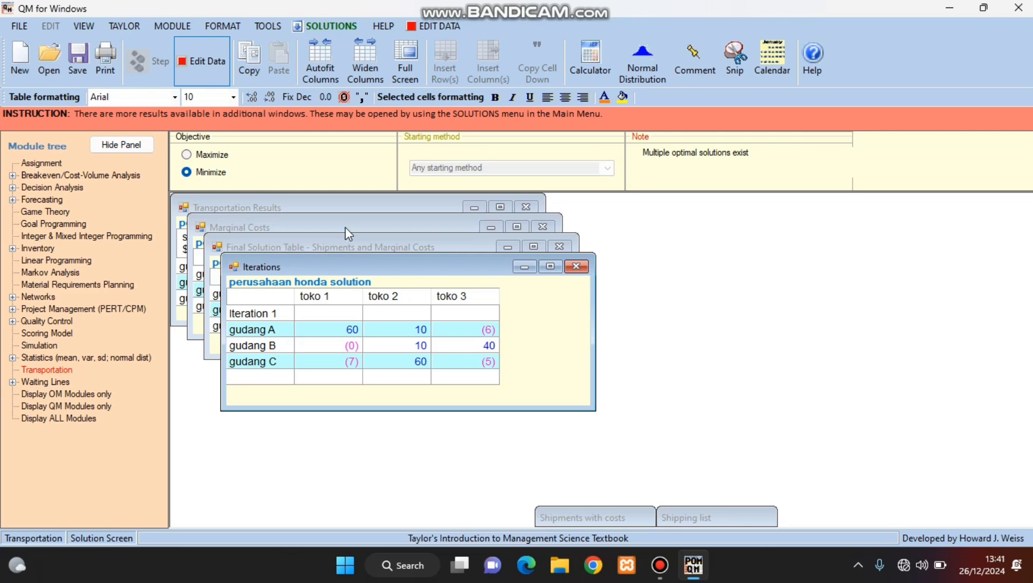
click(331, 27)
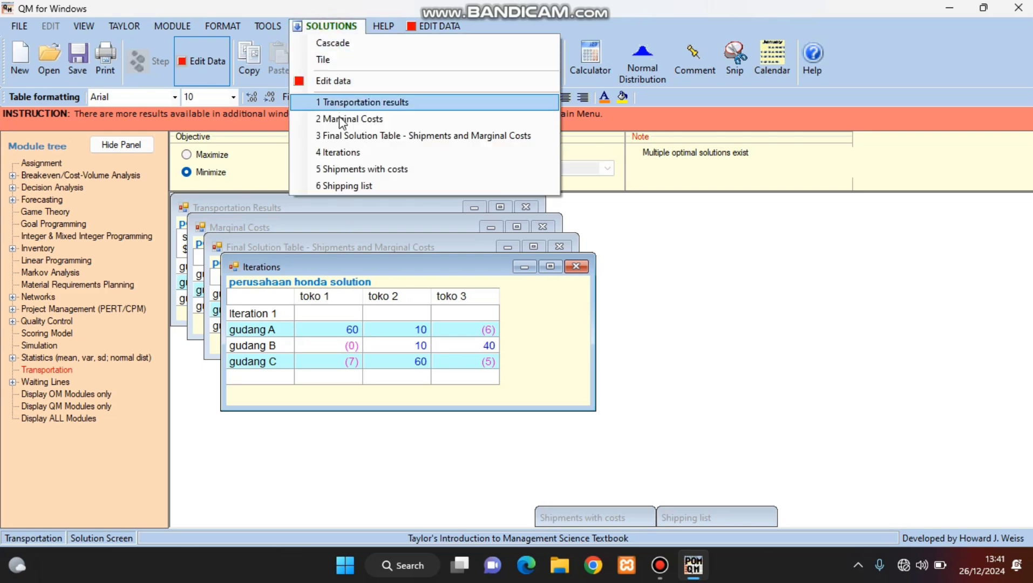
click(343, 169)
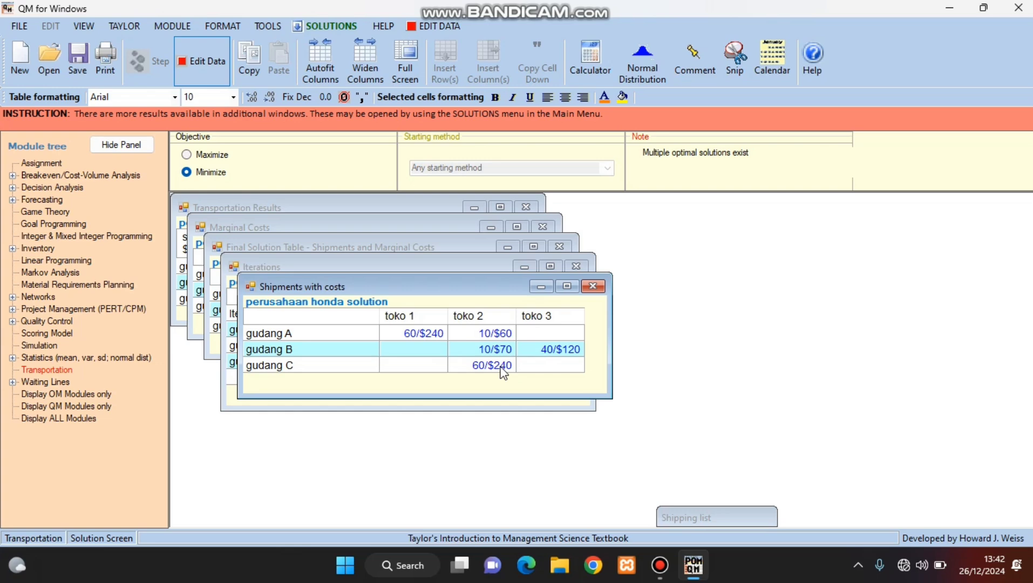
Minimize the Shipments with costs table and display the Shipping list of the solution.
click(541, 286)
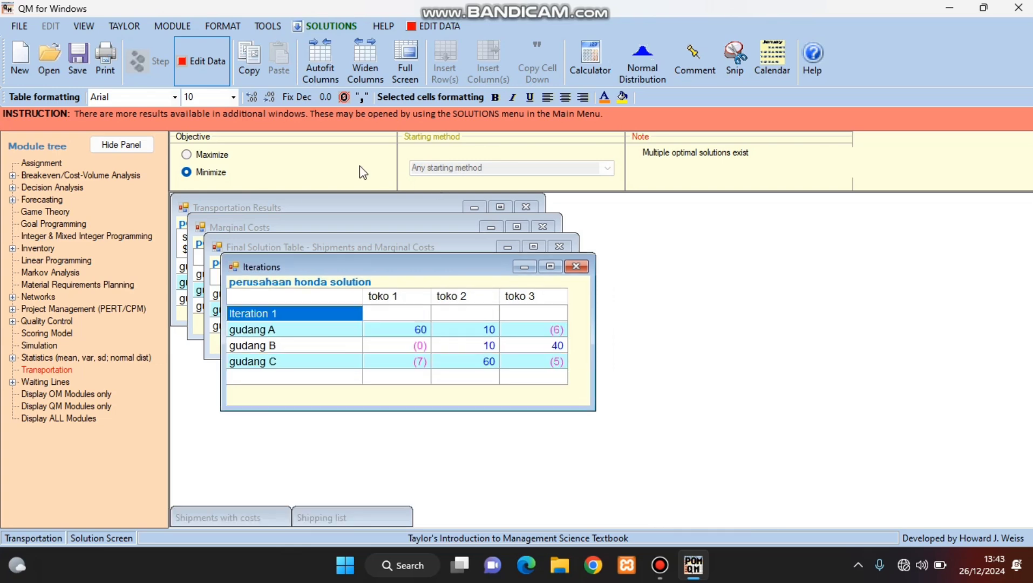
click(334, 20)
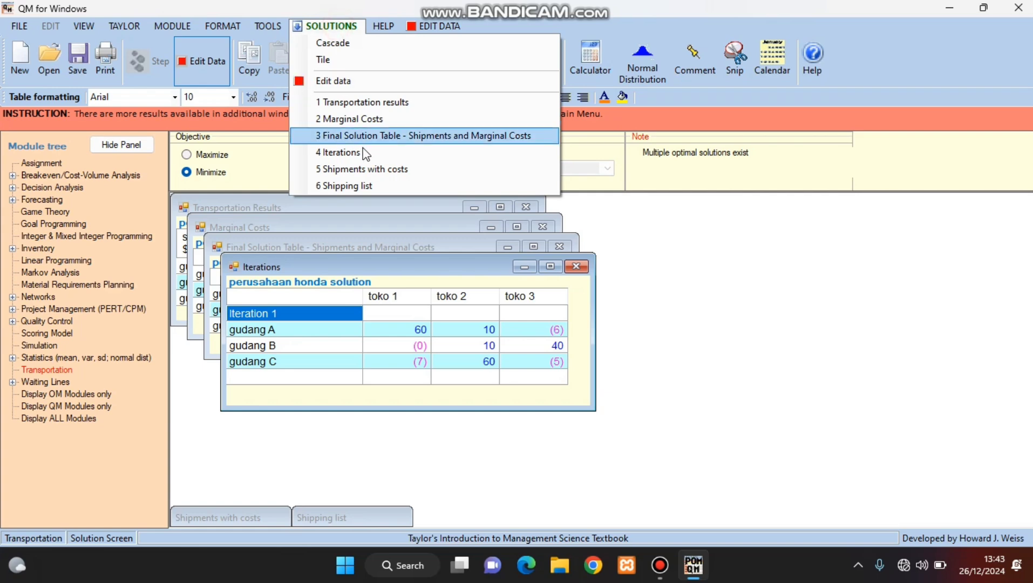
click(372, 188)
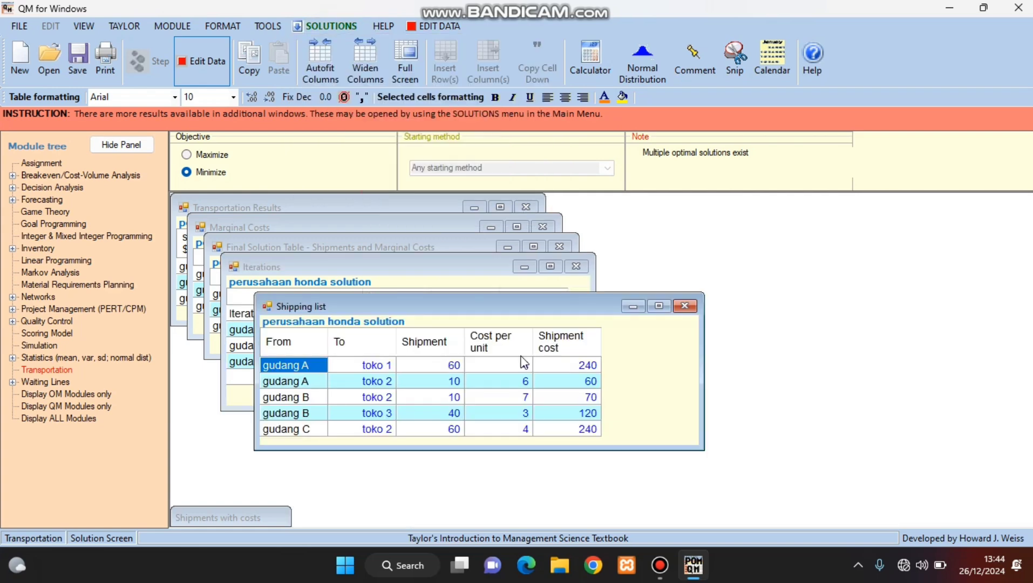